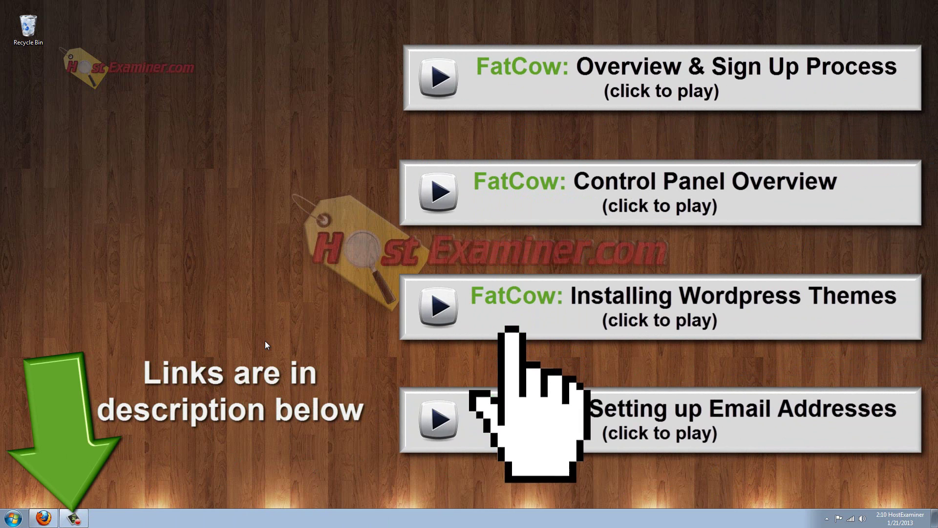
Step: Bring up the FatCow login page in the browser and log in to the Control Panel
{"action": "left_click", "coordinate": [44, 519]}
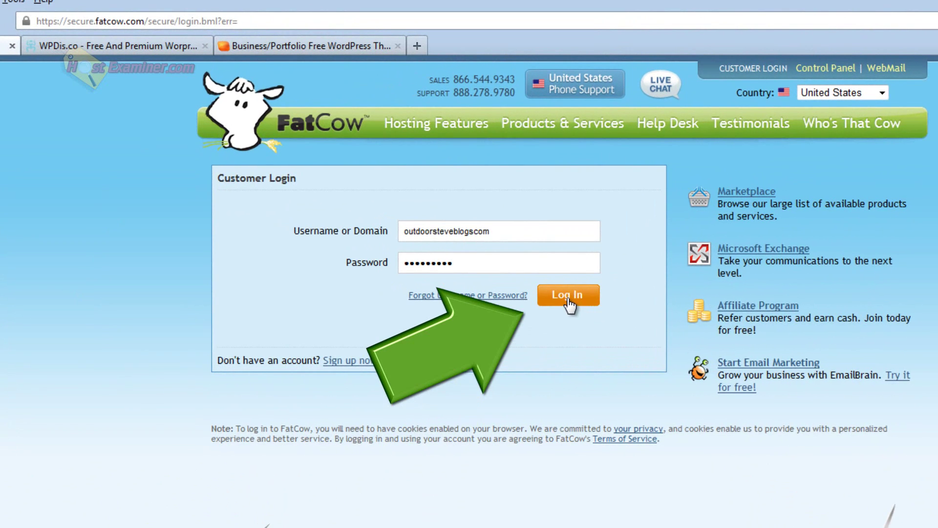
{"action": "left_click", "coordinate": [569, 298]}
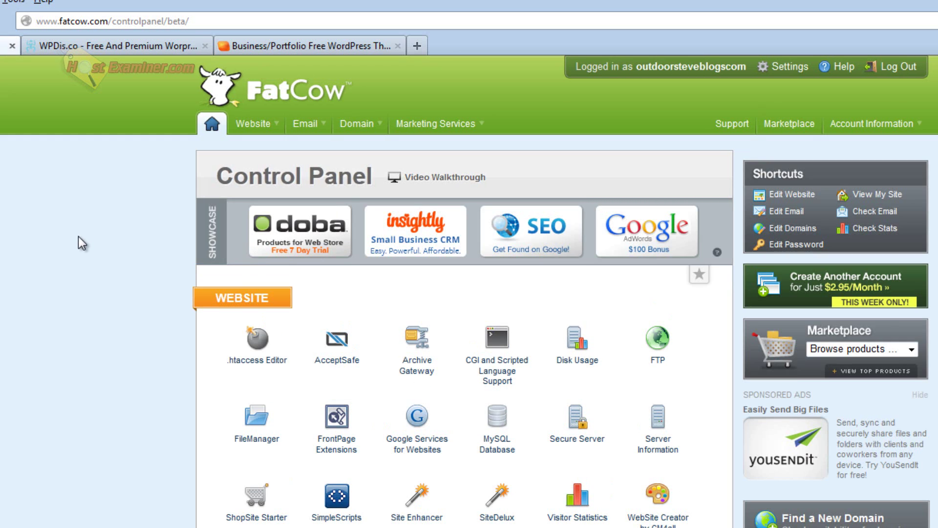
Step: Browse the WPDis.co Business/Portfolio themes and preview the Cooperate demo
{"action": "left_click", "coordinate": [118, 48]}
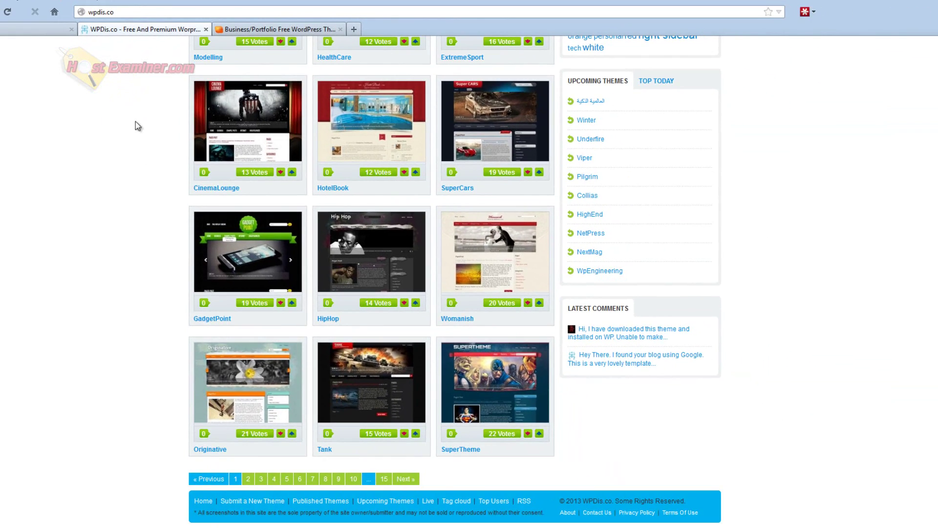
{"action": "scroll", "coordinate": [137, 125], "scroll_direction": "up", "scroll_amount": 10}
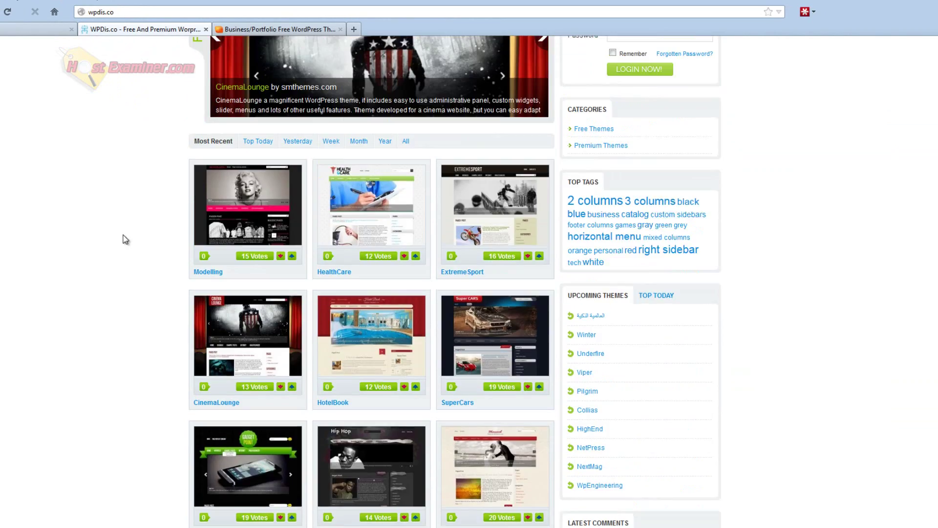
{"action": "scroll", "coordinate": [147, 220], "scroll_direction": "down", "scroll_amount": 5}
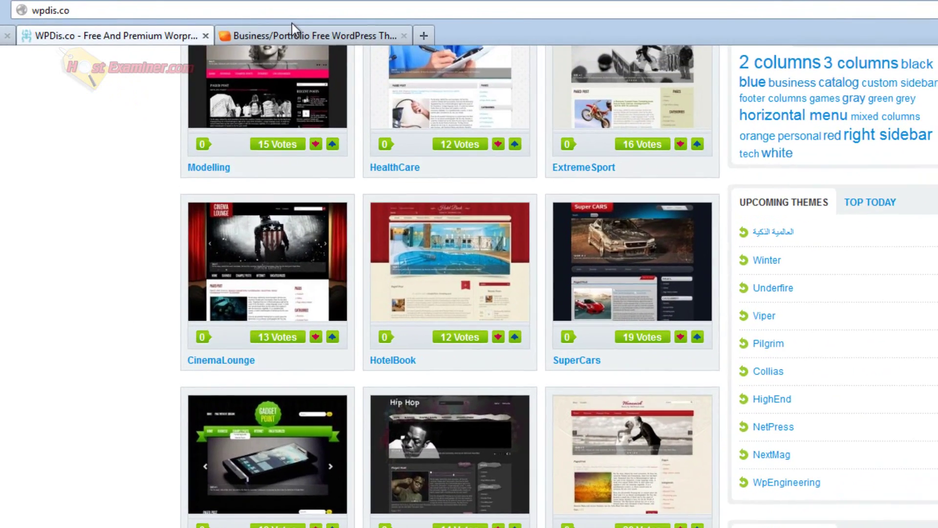
{"action": "left_click", "coordinate": [279, 30]}
{"action": "scroll", "coordinate": [117, 223], "scroll_direction": "down", "scroll_amount": 7}
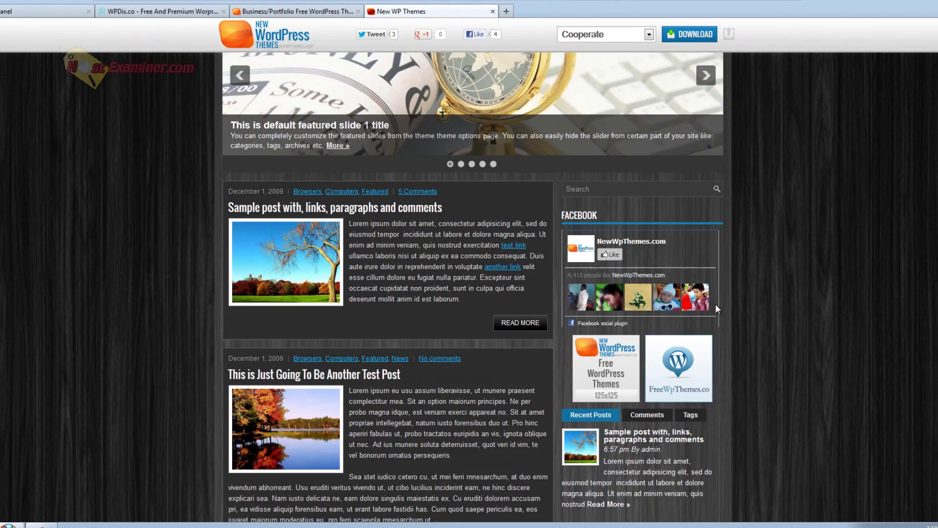
{"action": "left_click", "coordinate": [492, 11]}
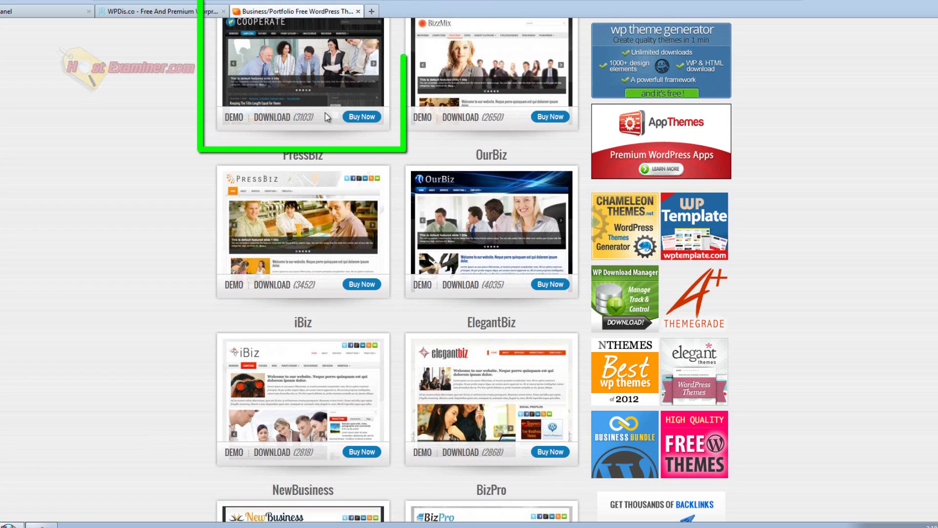
Step: Save the Cooperate theme as Cooperate-1.0.zip and return to the FatCow Control Panel
{"action": "left_click", "coordinate": [268, 118]}
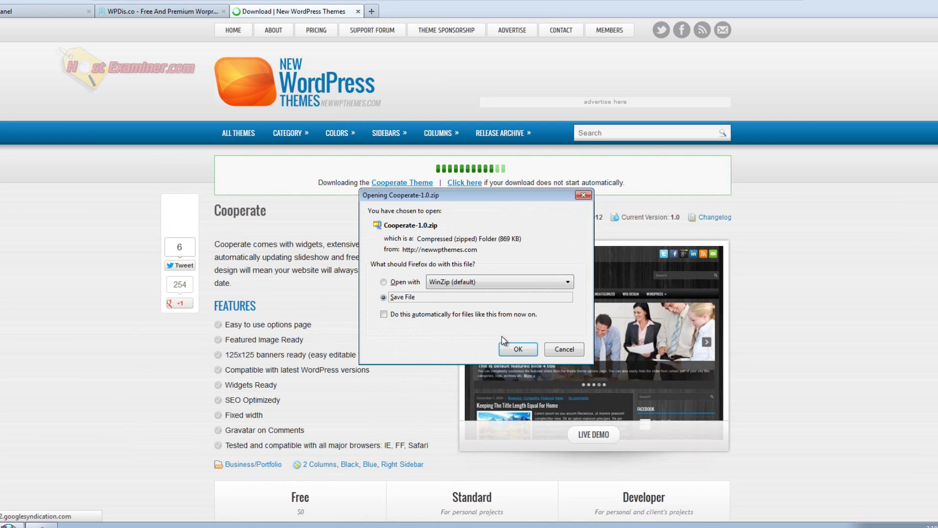
{"action": "left_click", "coordinate": [515, 350]}
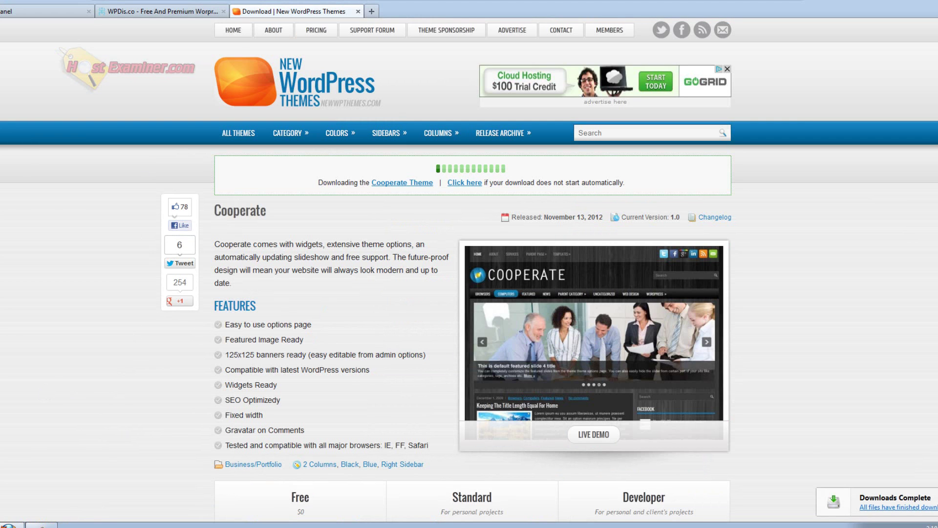
{"action": "left_click", "coordinate": [54, 12]}
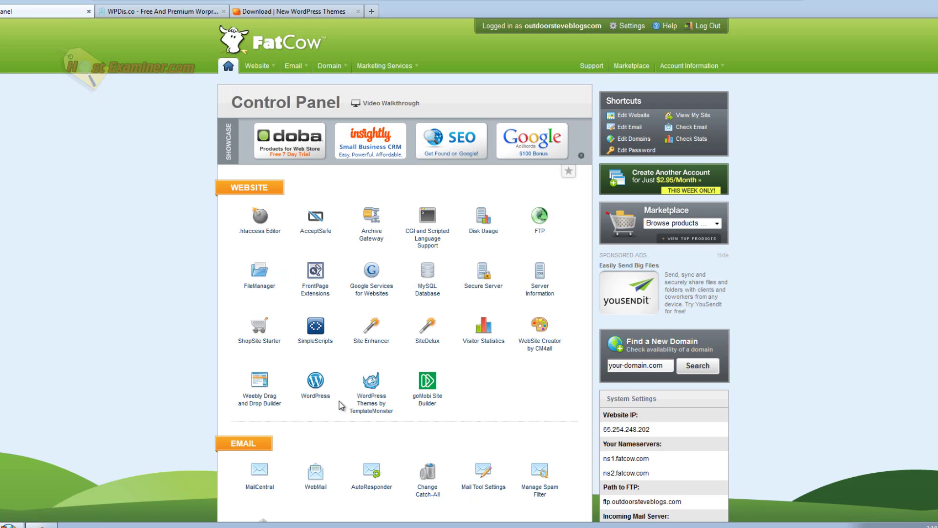
Step: Start a brand new WordPress installation from the Website section's WordPress icon
{"action": "left_click", "coordinate": [316, 385]}
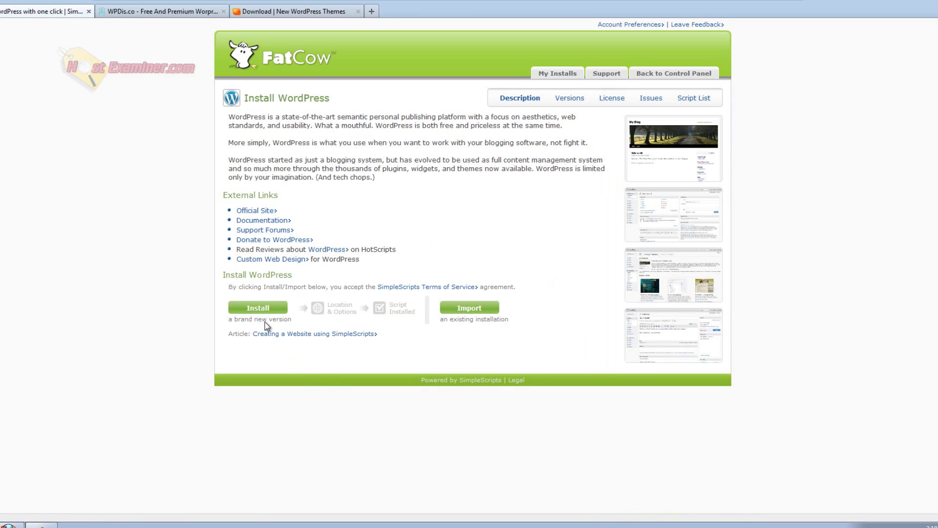
{"action": "left_click", "coordinate": [258, 310]}
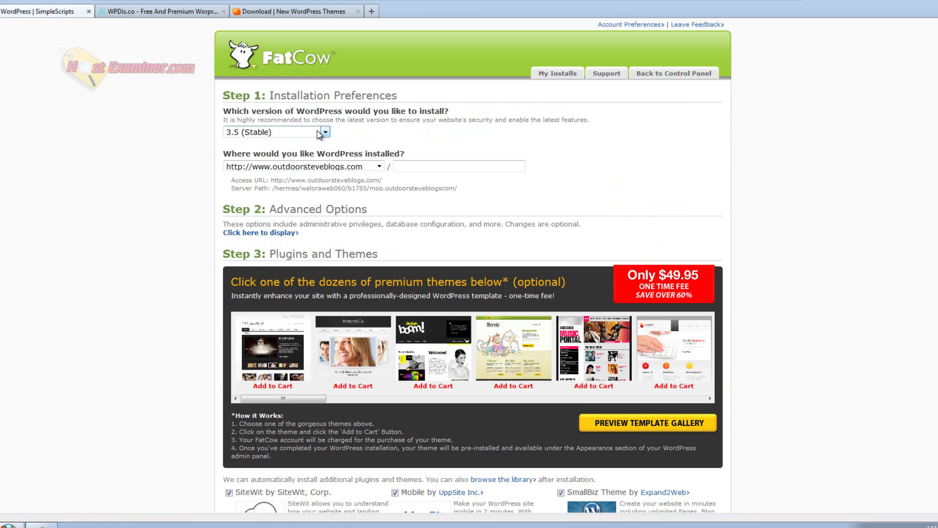
{"action": "left_click", "coordinate": [318, 134]}
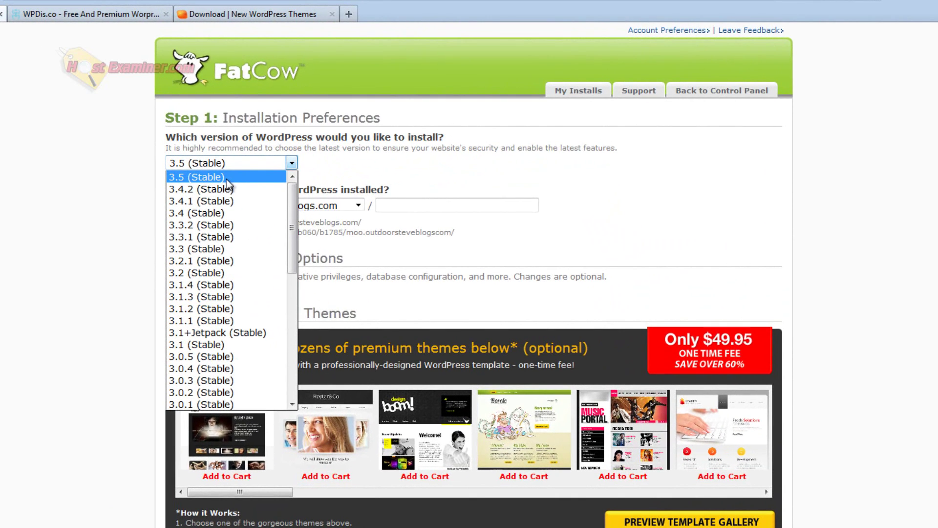
{"action": "left_click", "coordinate": [182, 179]}
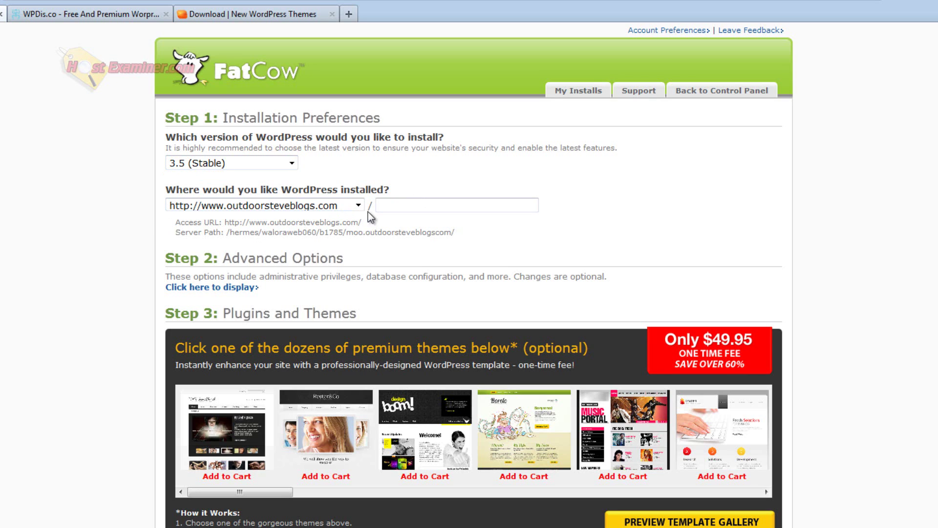
{"action": "left_click", "coordinate": [498, 205]}
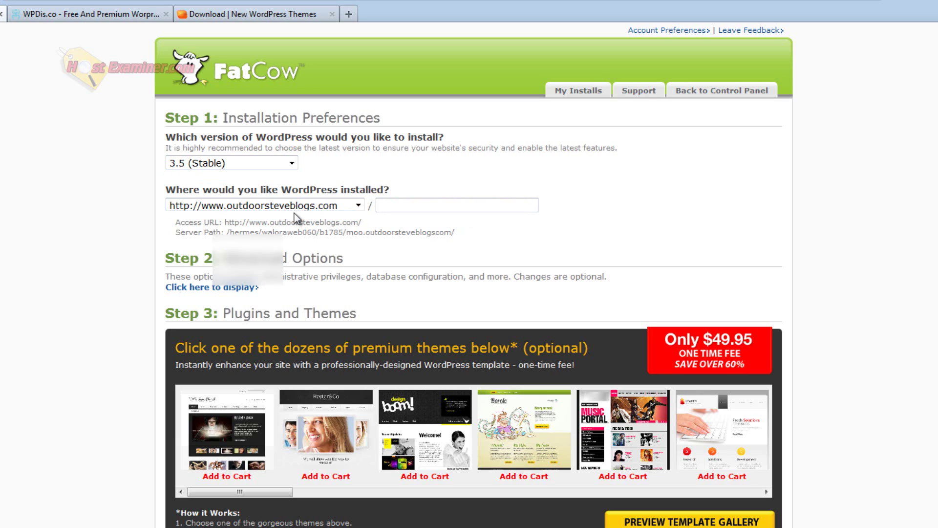
{"action": "left_click", "coordinate": [273, 207]}
{"action": "left_click", "coordinate": [273, 209]}
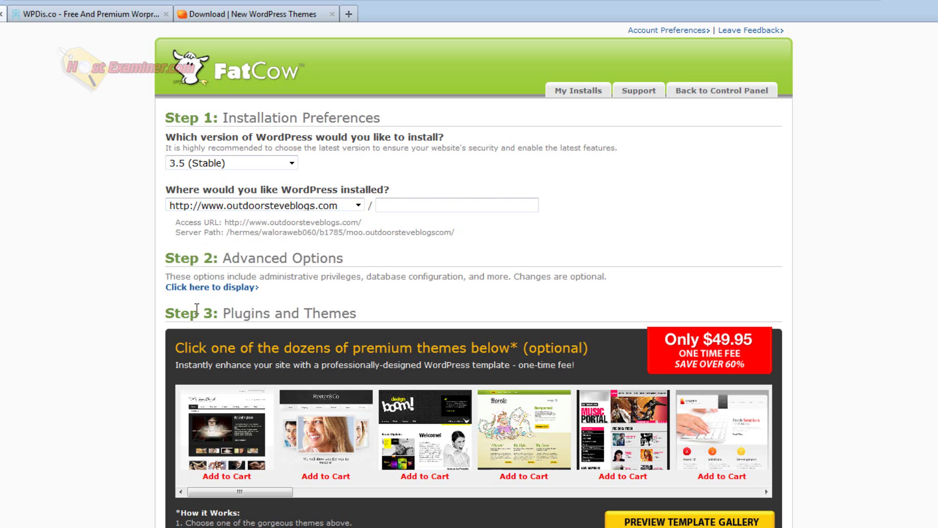
{"action": "left_click", "coordinate": [188, 288]}
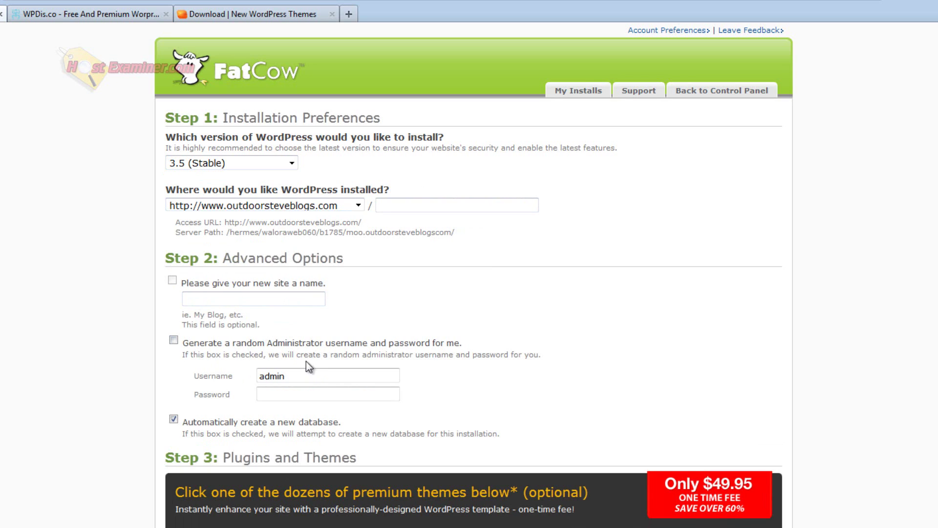
Step: Enter the admin username and the suggested password, then scroll down to the Legal Information step
{"action": "left_click_drag", "start_coordinate": [290, 374], "coordinate": [279, 395]}
{"action": "type", "text": "steveblog"}
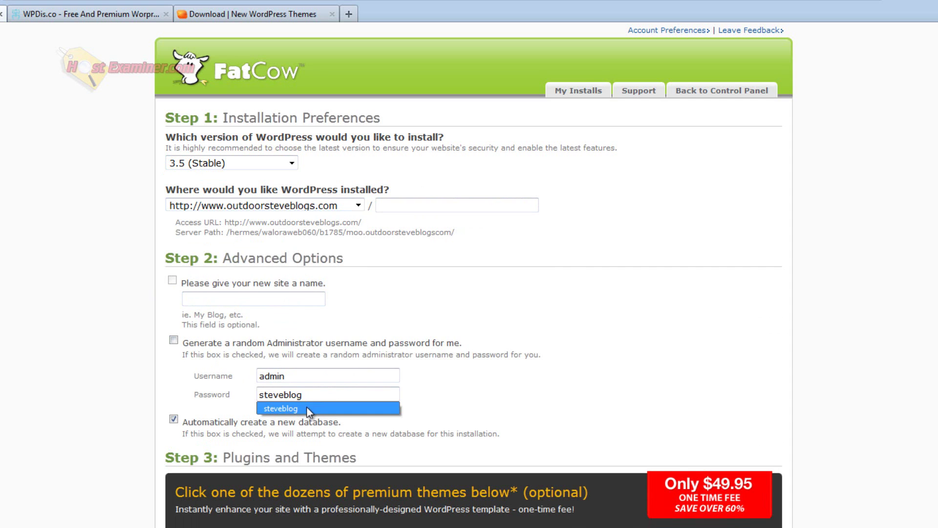
{"action": "left_click", "coordinate": [306, 408]}
{"action": "left_click_drag", "start_coordinate": [371, 393], "coordinate": [217, 386]}
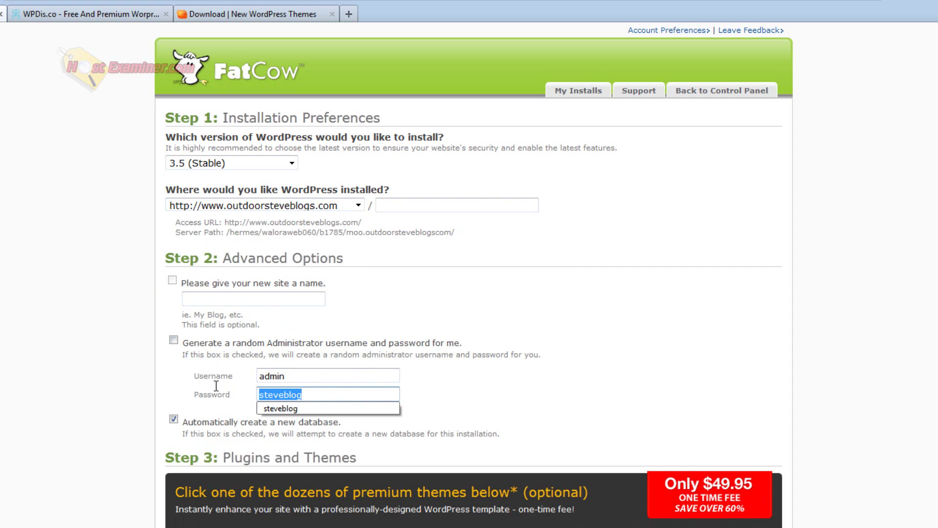
{"action": "left_click", "coordinate": [143, 381]}
{"action": "scroll", "coordinate": [131, 349], "scroll_direction": "down", "scroll_amount": 6}
{"action": "scroll", "coordinate": [137, 277], "scroll_direction": "down", "scroll_amount": 1}
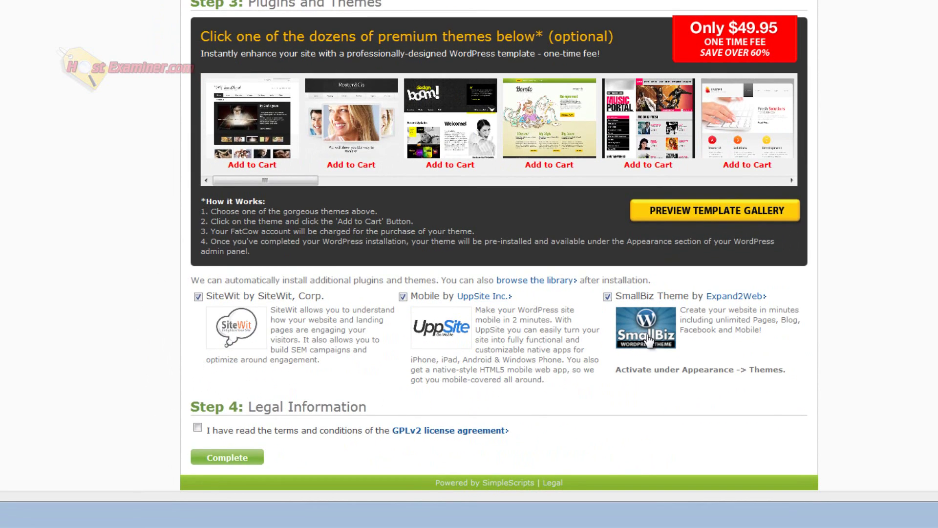
Step: Accept the GPLv2 terms and complete the WordPress 3.5 installation
{"action": "left_click", "coordinate": [197, 427]}
{"action": "left_click", "coordinate": [225, 459]}
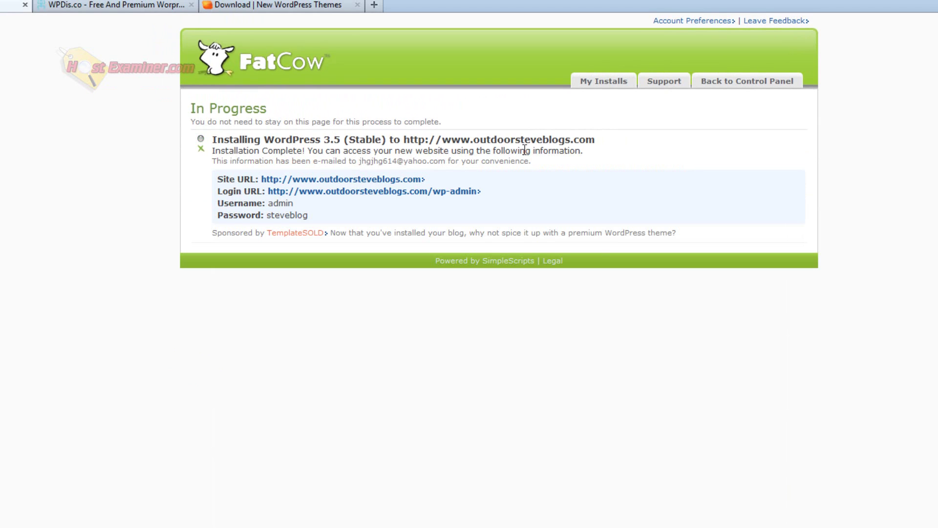
Step: View the new site's Hello world! page in a separate tab, then return to the installation status page
{"action": "right_click", "coordinate": [344, 179]}
{"action": "left_click", "coordinate": [378, 190]}
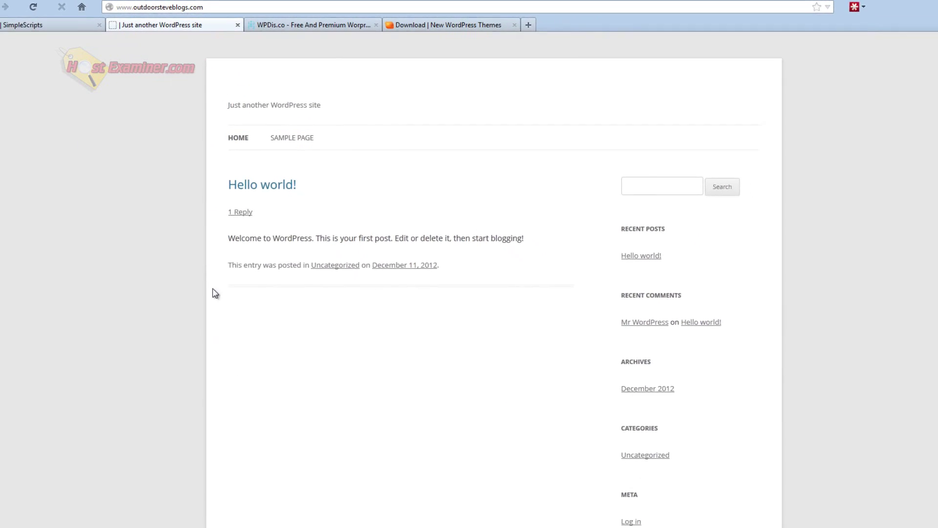
{"action": "scroll", "coordinate": [327, 351], "scroll_direction": "down", "scroll_amount": 2}
{"action": "scroll", "coordinate": [297, 501], "scroll_direction": "up", "scroll_amount": 2}
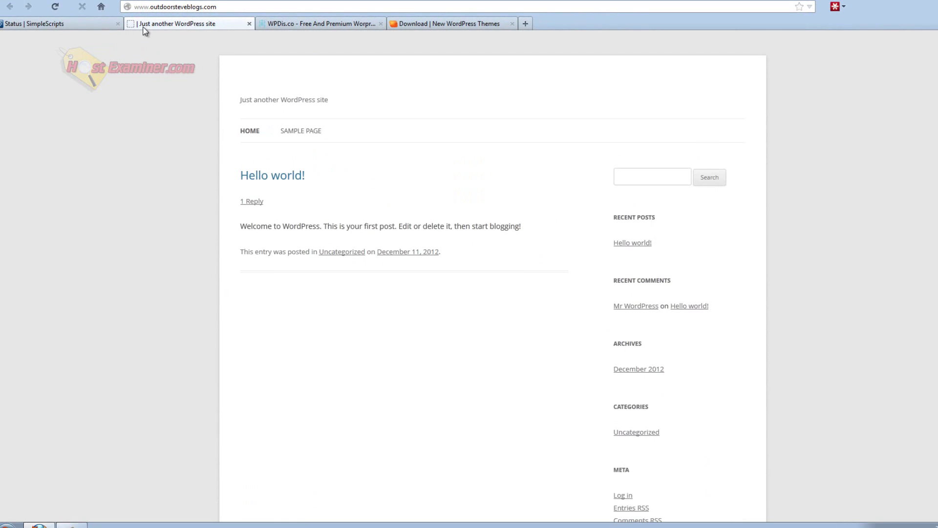
{"action": "left_click", "coordinate": [80, 23]}
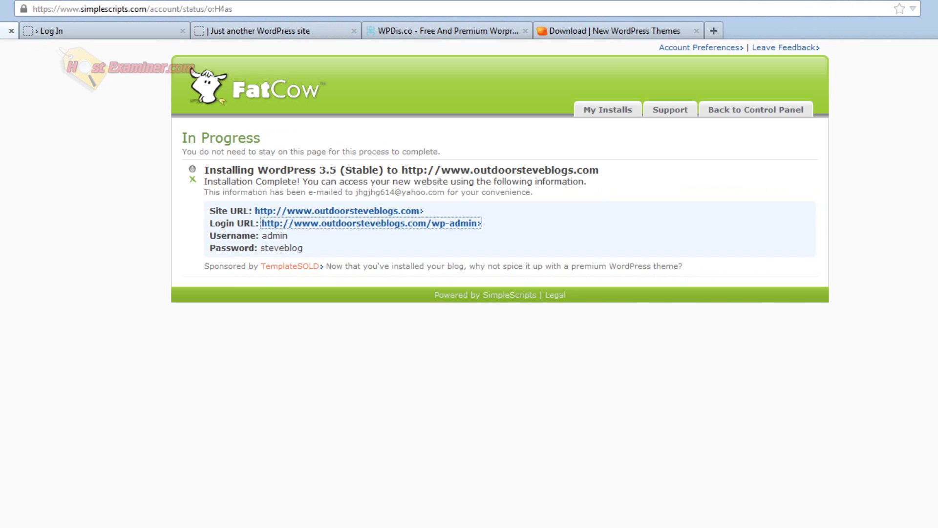
Step: Log in to the WordPress admin using the saved username and the account password
{"action": "left_click", "coordinate": [467, 217]}
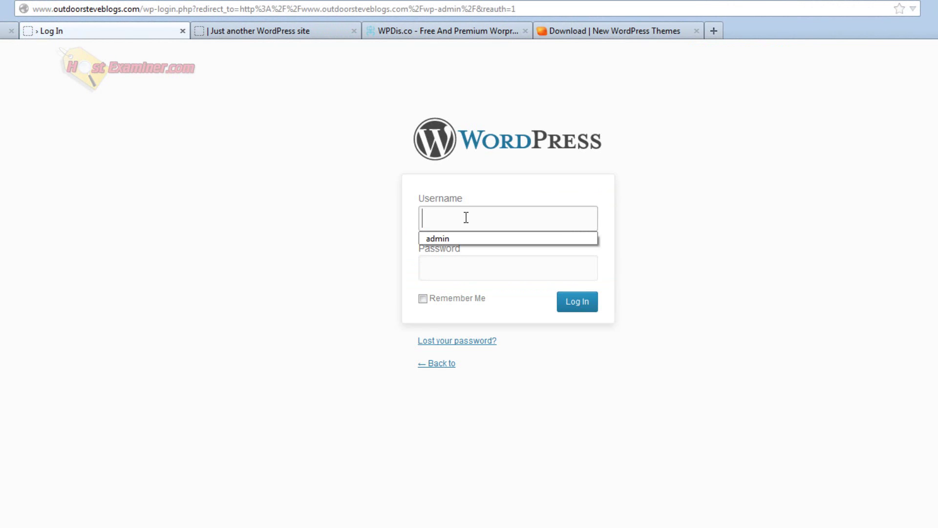
{"action": "key", "text": "Down"}
{"action": "key", "text": "Return"}
{"action": "key", "text": "Tab"}
{"action": "type", "text": "*********"}
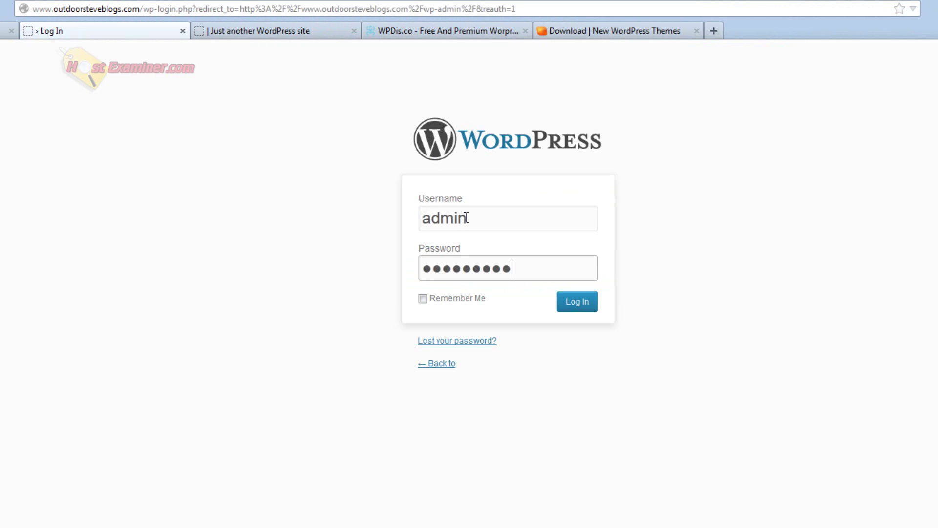
{"action": "key", "text": "Return"}
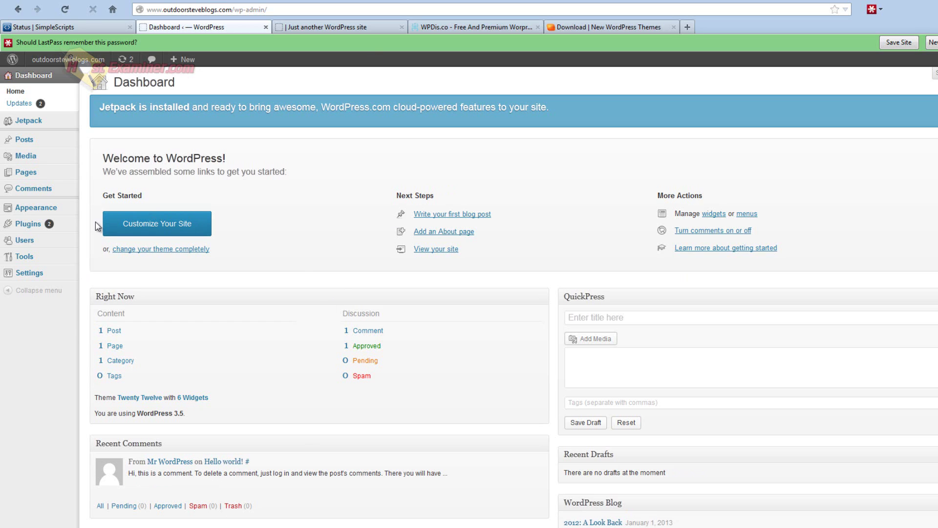
{"action": "mouse_move", "coordinate": [34, 210]}
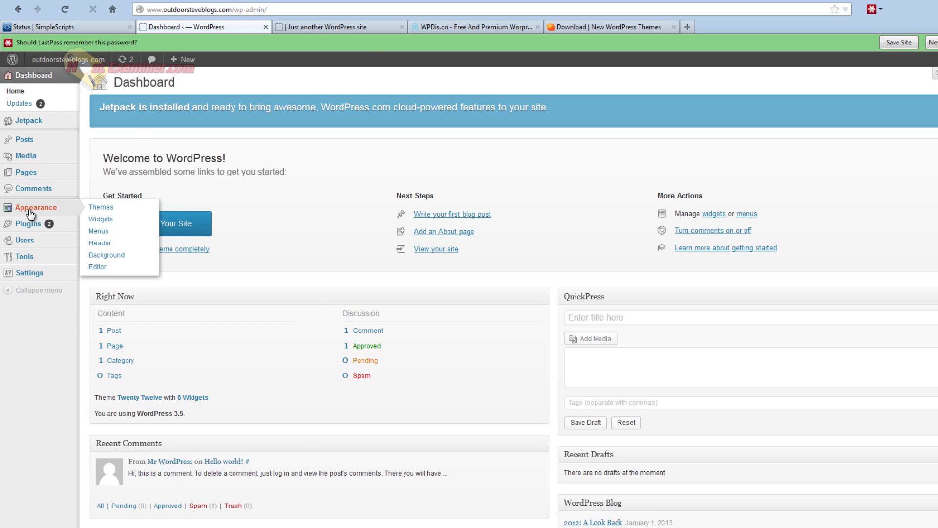
Step: Choose Cooperate-1.0 from the Downloads folder in the Appearance > Themes > Install Themes upload form
{"action": "left_click", "coordinate": [96, 211]}
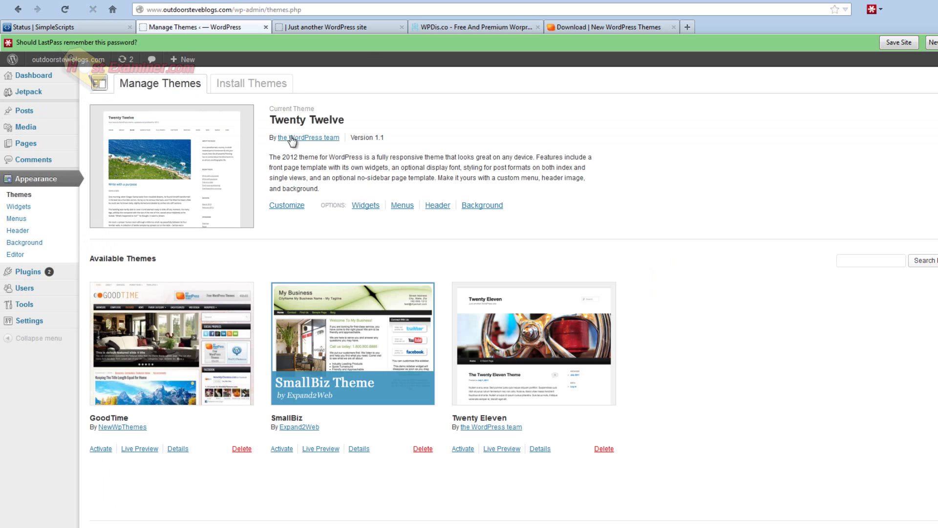
{"action": "left_click", "coordinate": [243, 88]}
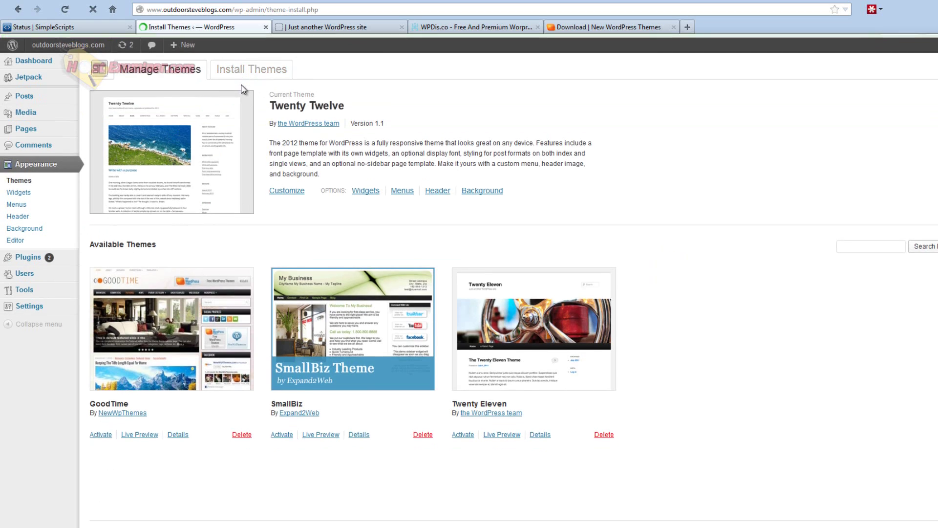
{"action": "left_click", "coordinate": [131, 108]}
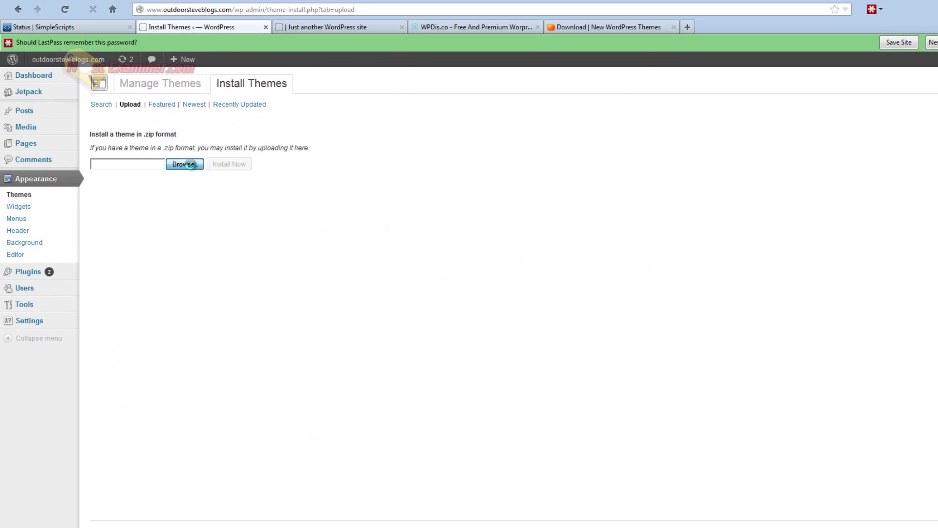
{"action": "left_click", "coordinate": [185, 165]}
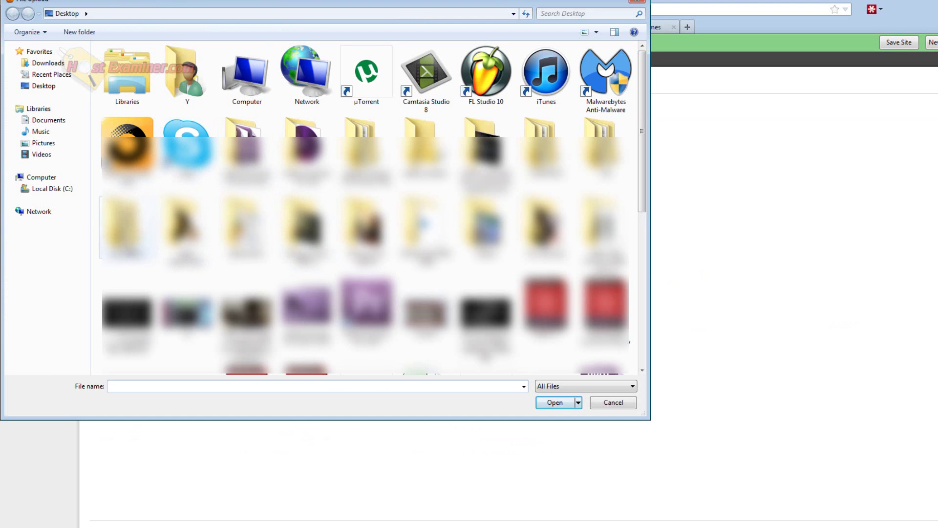
{"action": "double_click", "coordinate": [123, 210]}
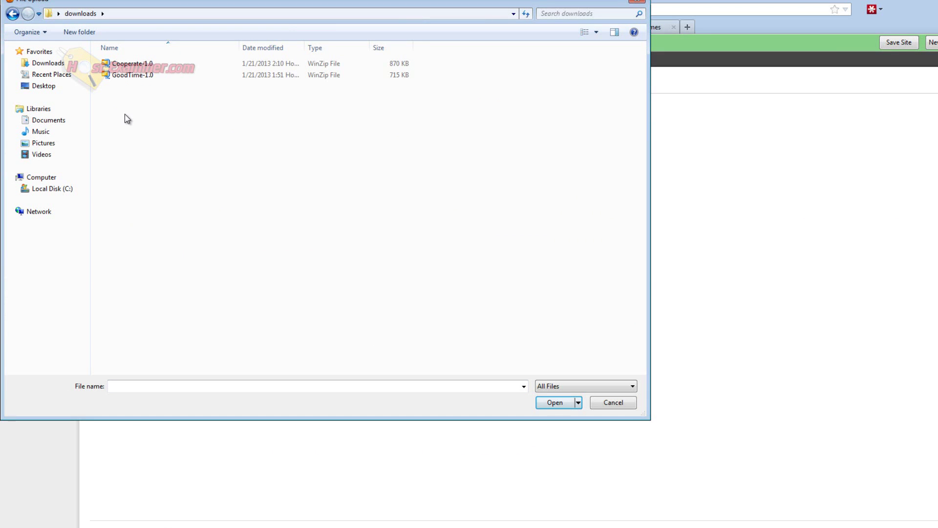
{"action": "double_click", "coordinate": [127, 68]}
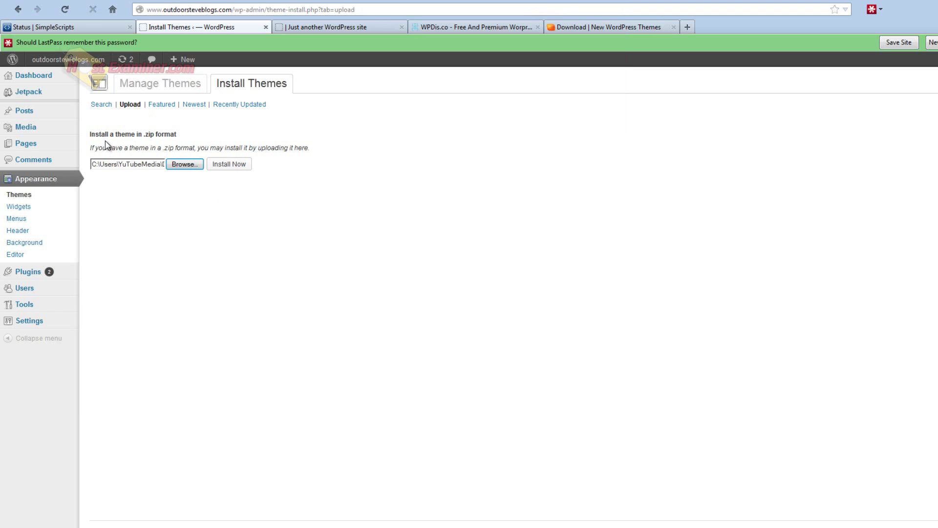
Step: Install the uploaded Cooperate 1.0 theme and activate it
{"action": "left_click", "coordinate": [230, 166]}
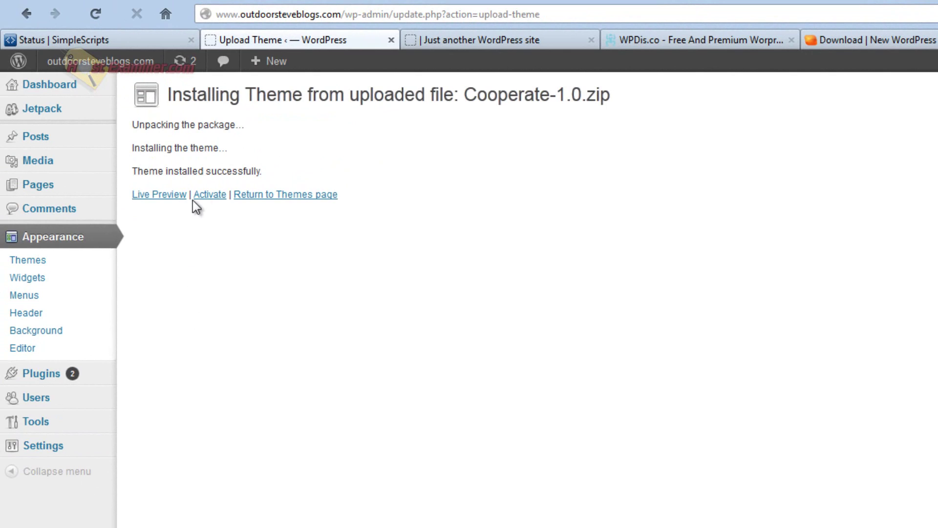
{"action": "left_click", "coordinate": [209, 194]}
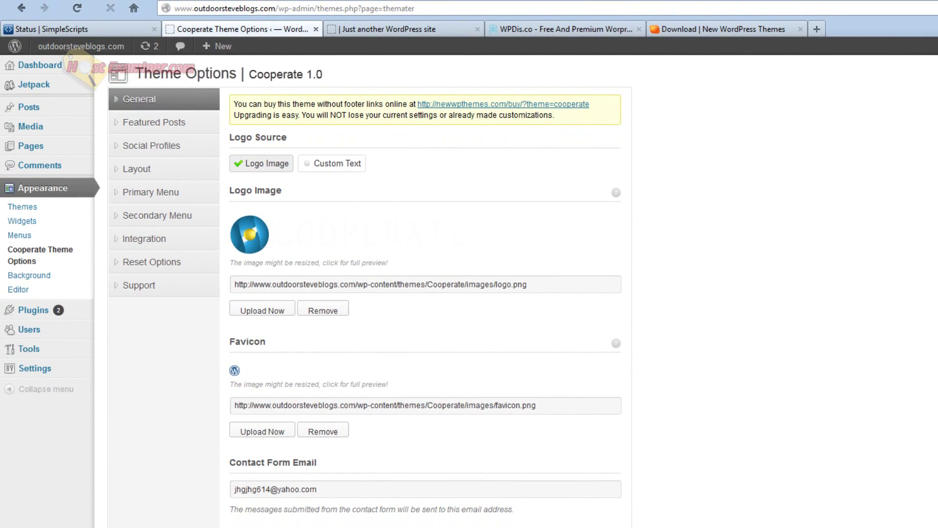
Step: Open the site address from the SimpleScripts status page to see outdoorsteveblogs.com in the Cooperate theme
{"action": "left_click", "coordinate": [62, 31]}
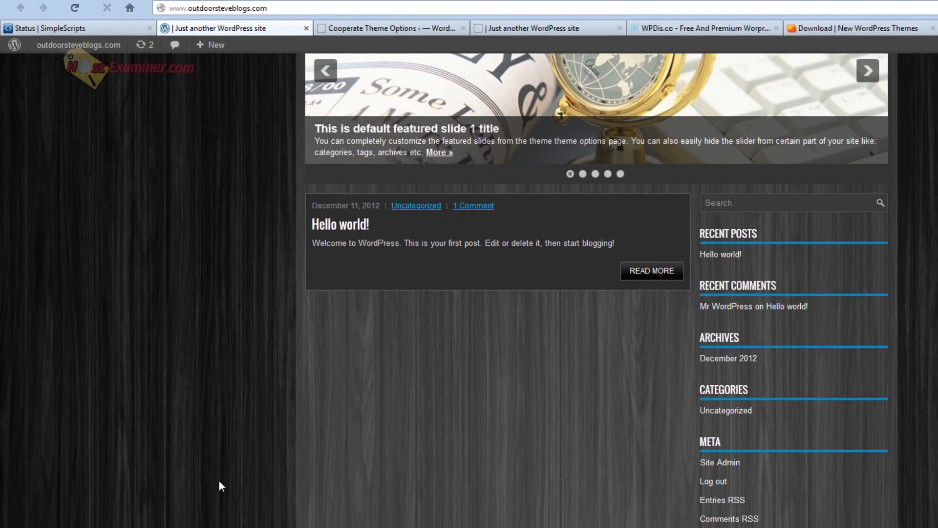
{"action": "scroll", "coordinate": [219, 481], "scroll_direction": "up", "scroll_amount": 3}
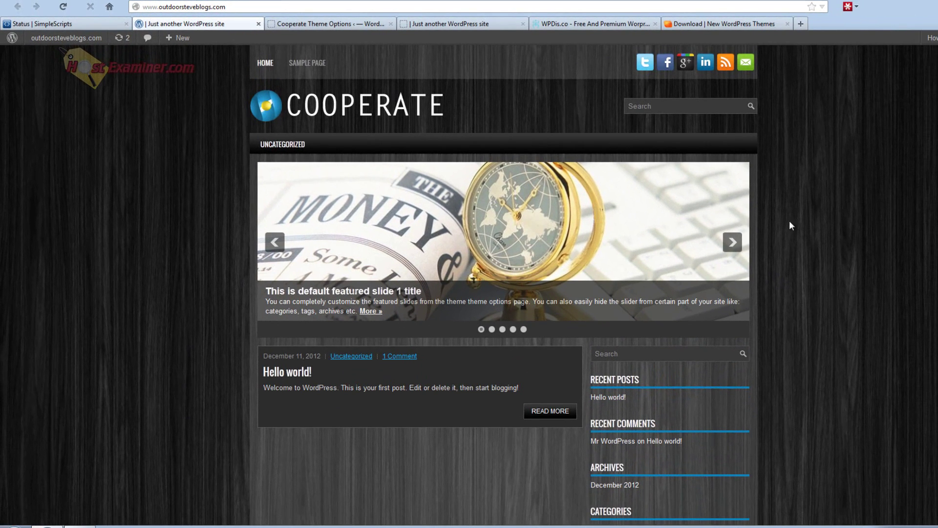